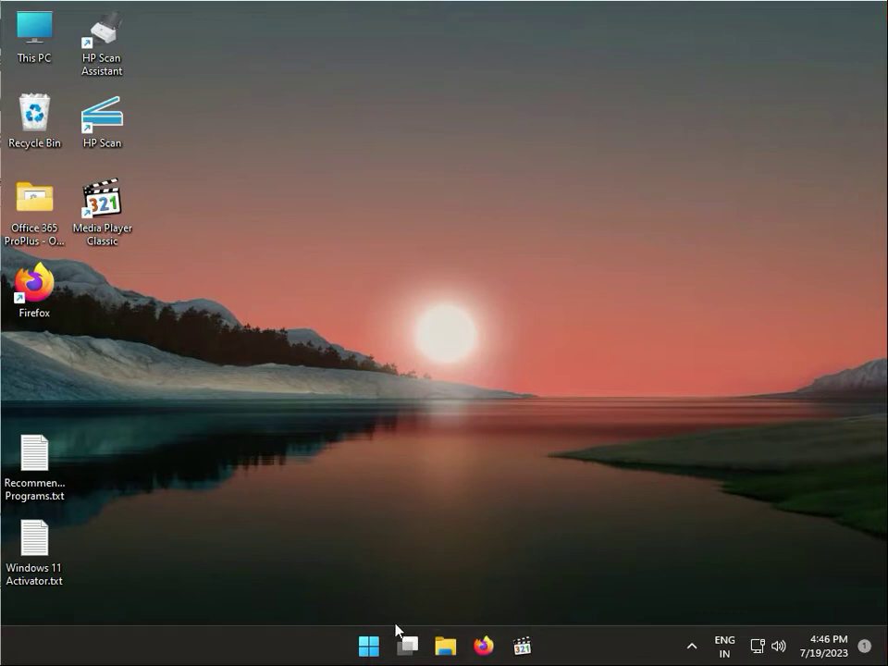
Launch the pinned Settings app from the Start menu
click(366, 648)
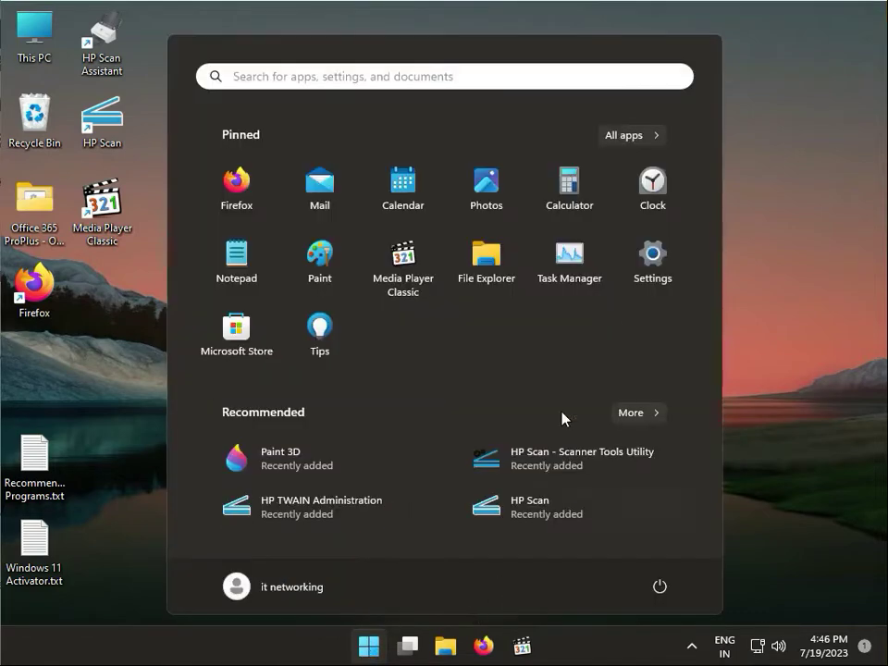
click(645, 290)
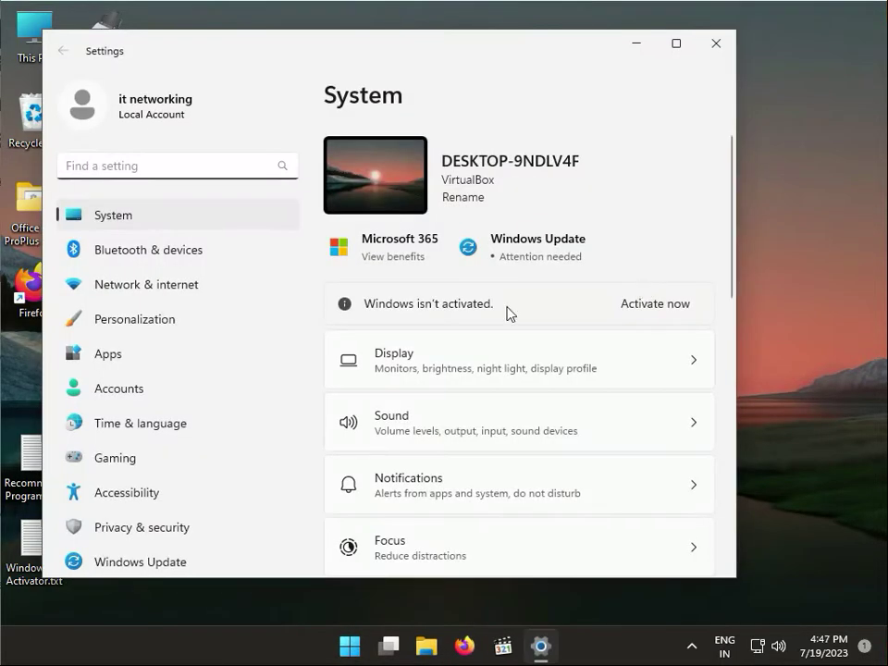
Go to Apps > Installed apps and scroll down the list toward Microsoft Photos
click(147, 365)
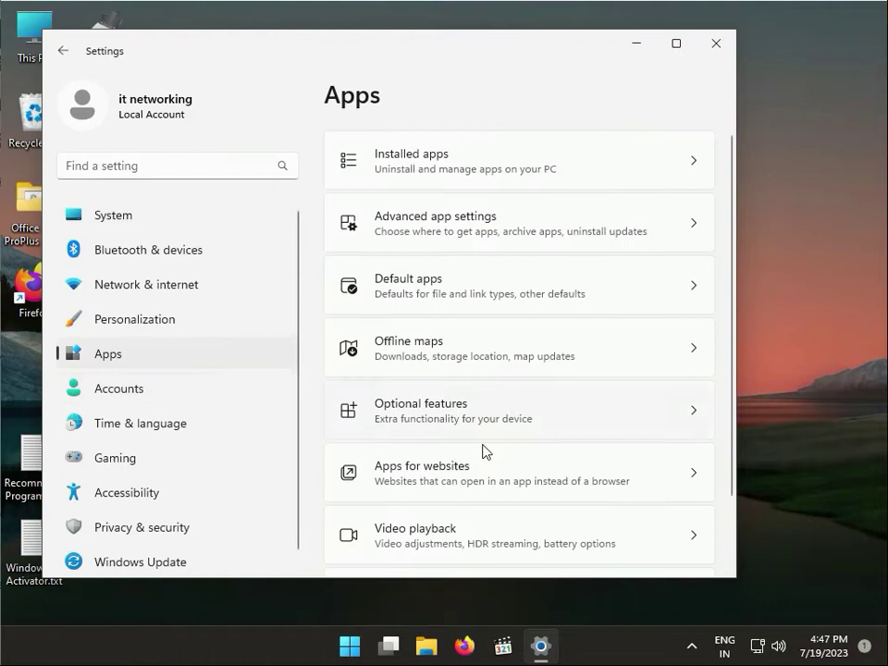
click(448, 172)
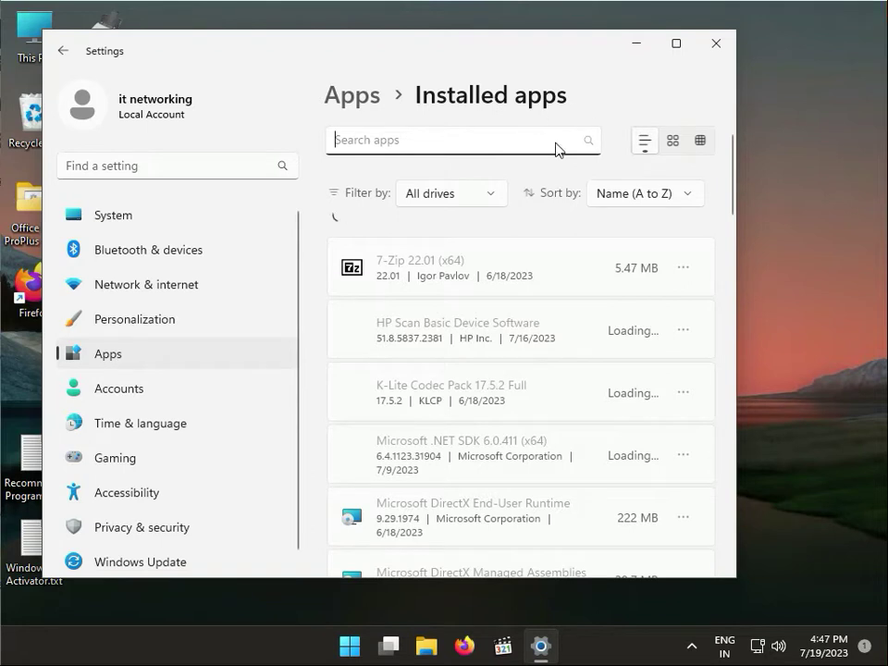
scroll(521, 462, down, 3)
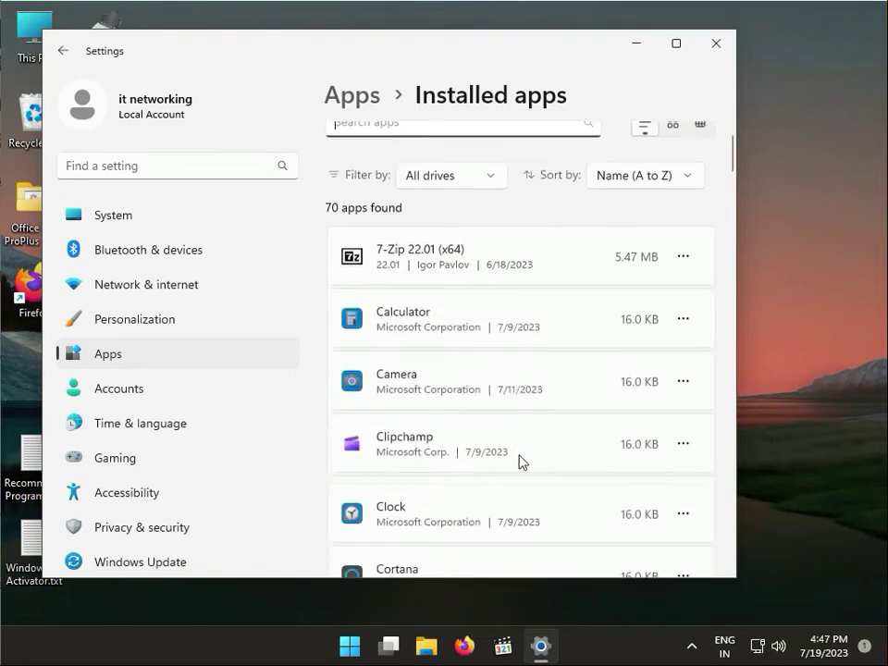
scroll(521, 462, down, 5)
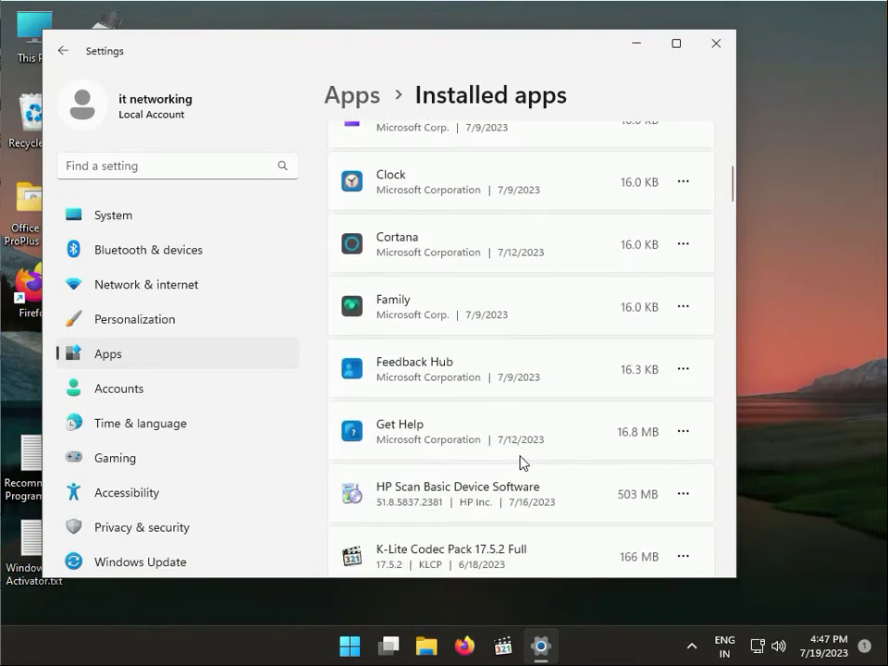
scroll(521, 464, down, 1)
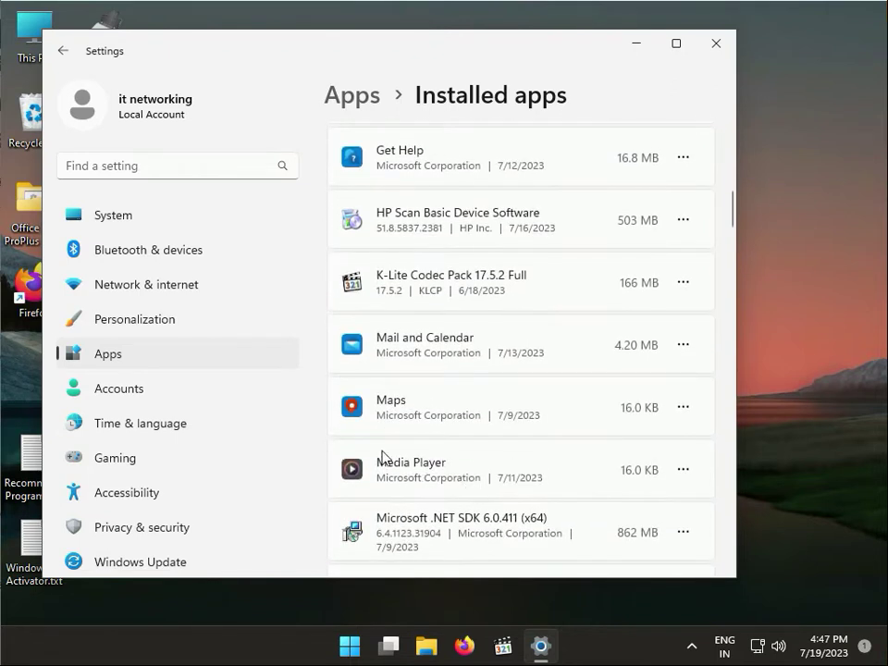
scroll(468, 452, down, 3)
scroll(474, 463, down, 6)
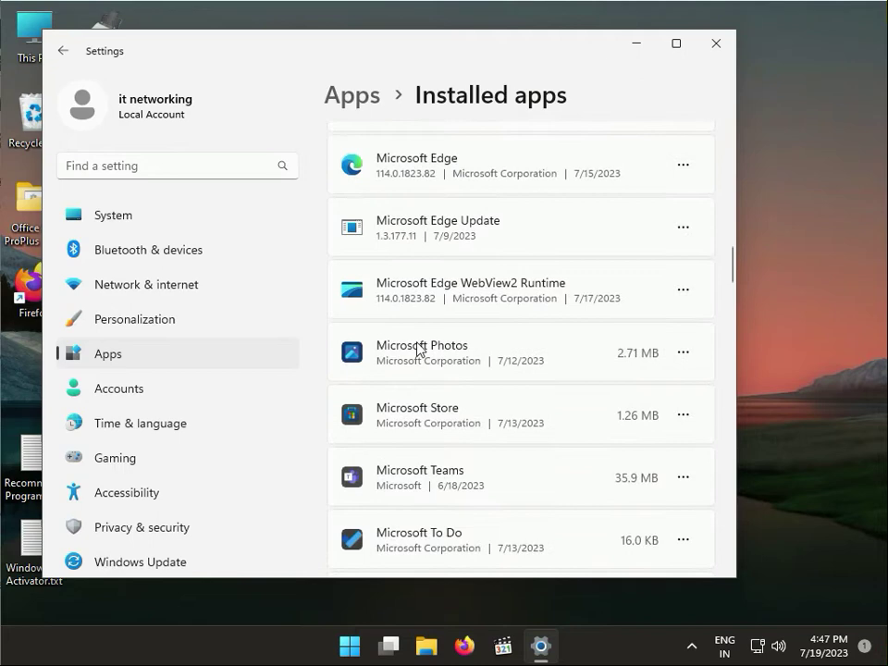
Open Microsoft Photos' Advanced options and reset the app, confirming deletion of its data
click(677, 357)
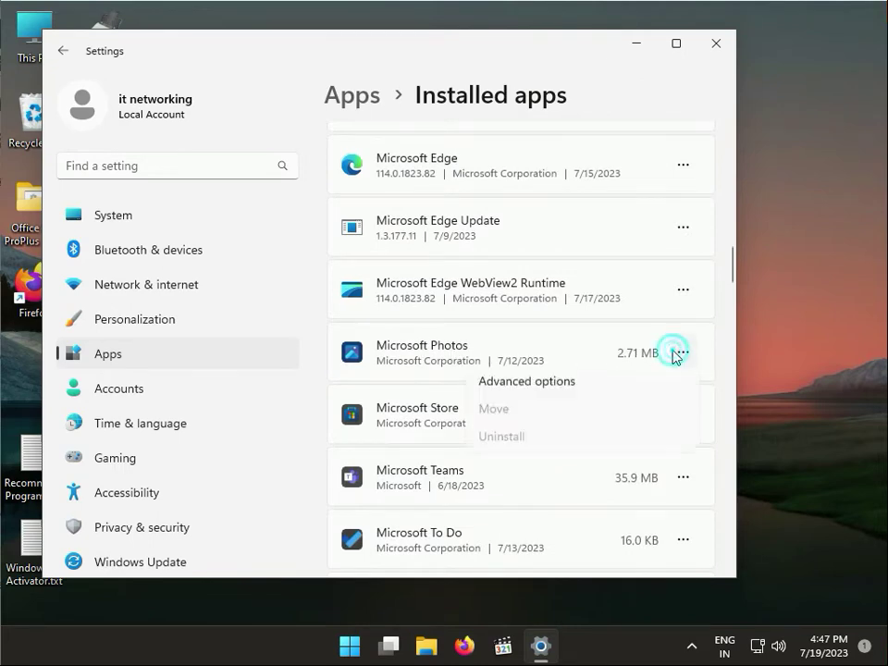
click(569, 388)
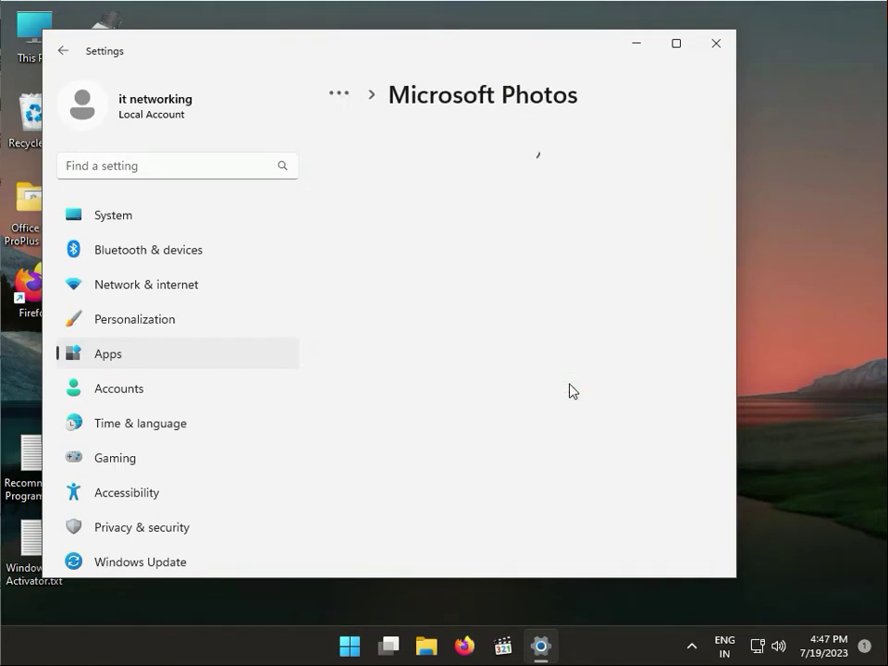
scroll(491, 400, down, 5)
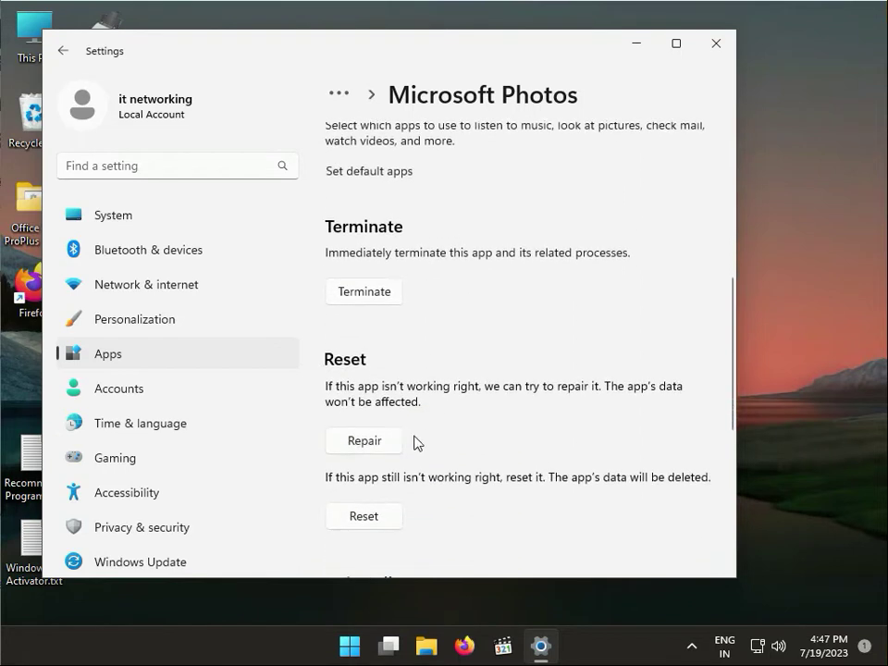
click(374, 519)
click(454, 473)
Repair Microsoft Photos, then terminate the app and its processes
click(372, 448)
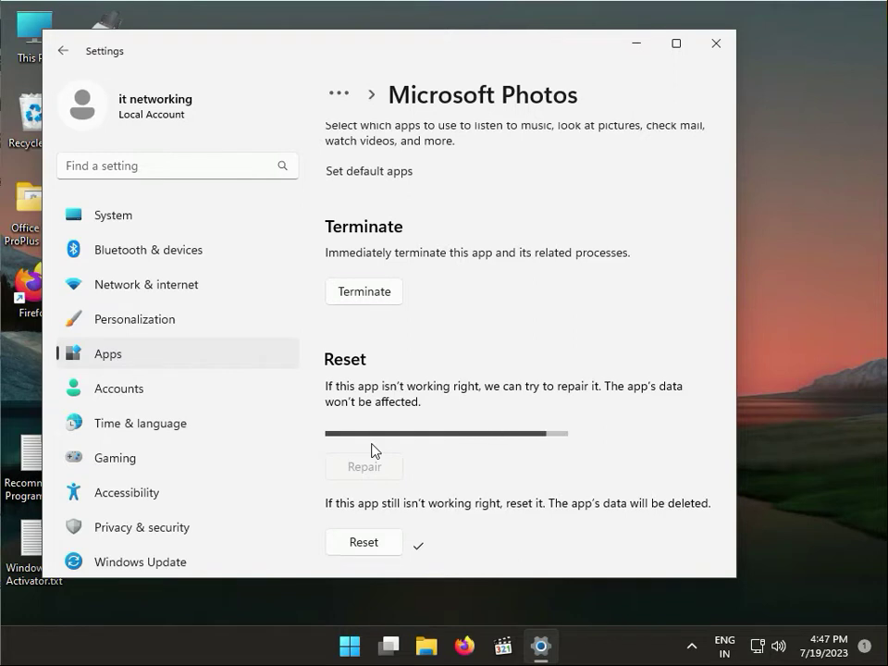
click(387, 297)
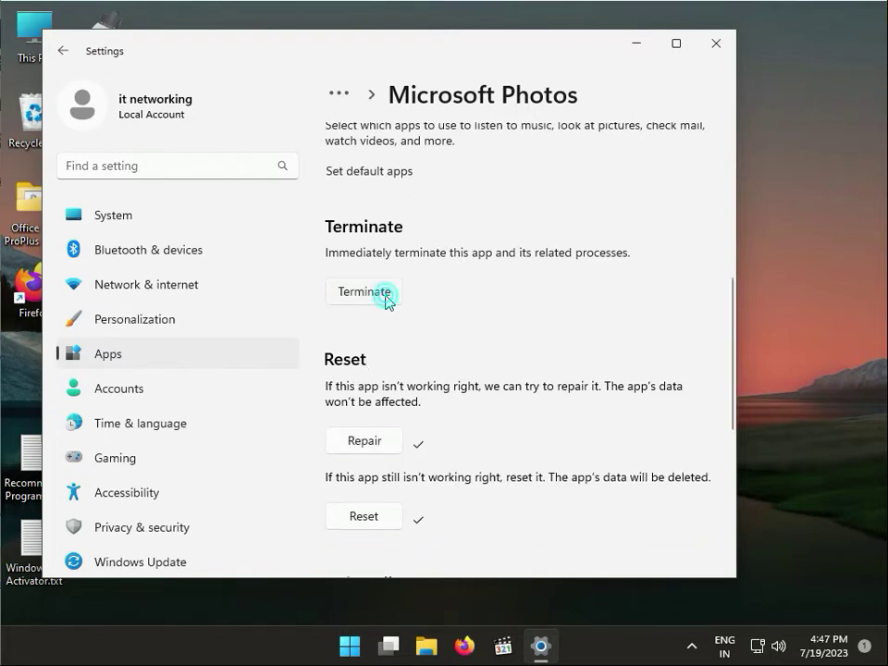
click(387, 301)
Close Settings, search Start for cmd, and launch Command Prompt as administrator, approving UAC
click(709, 44)
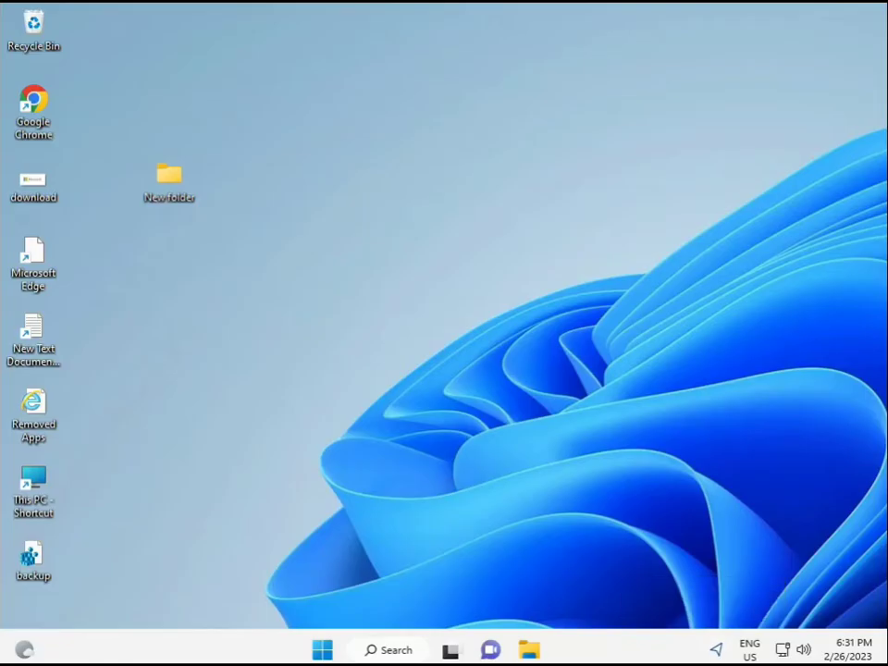
click(323, 650)
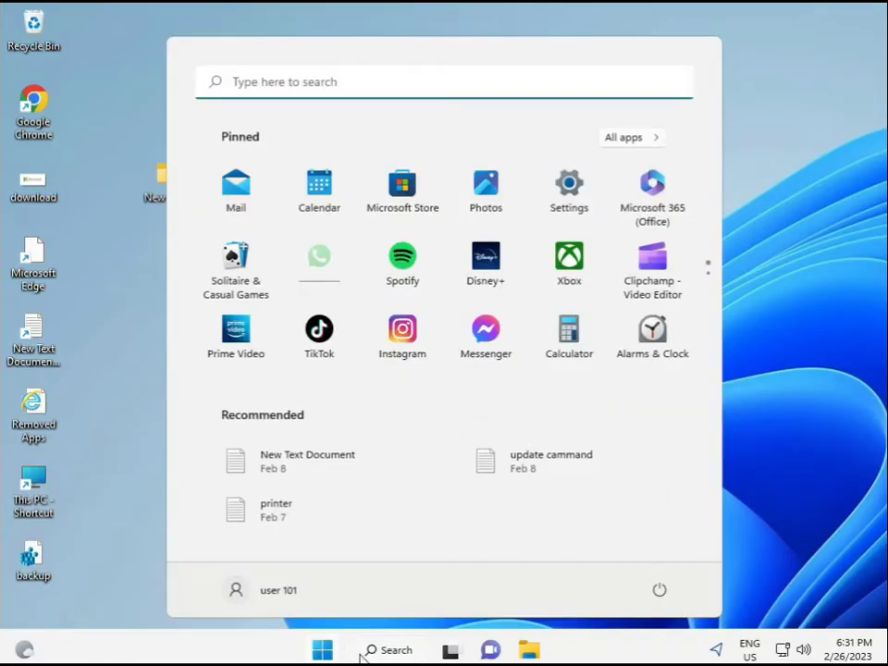
click(361, 653)
text(cmd)
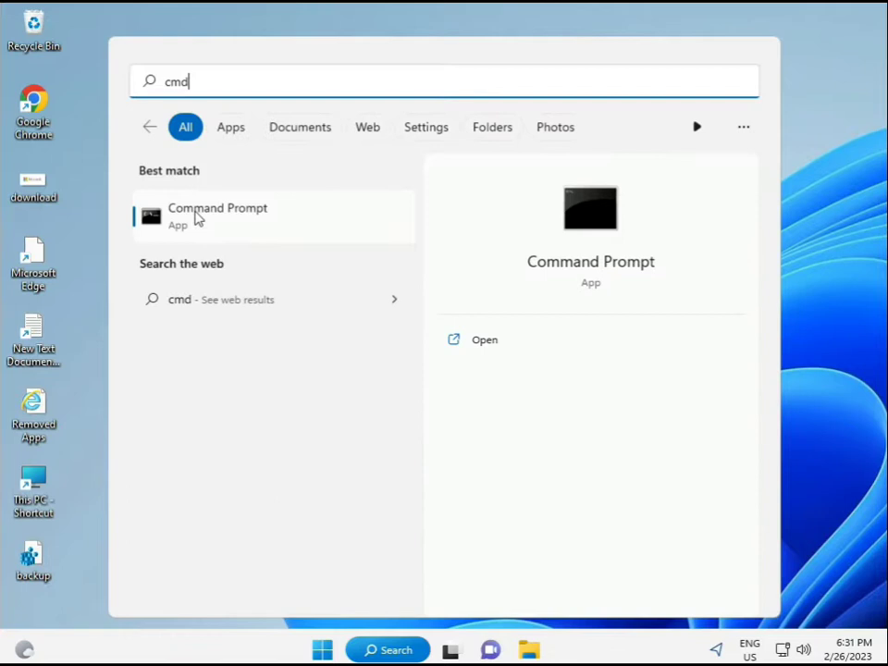
click(197, 218)
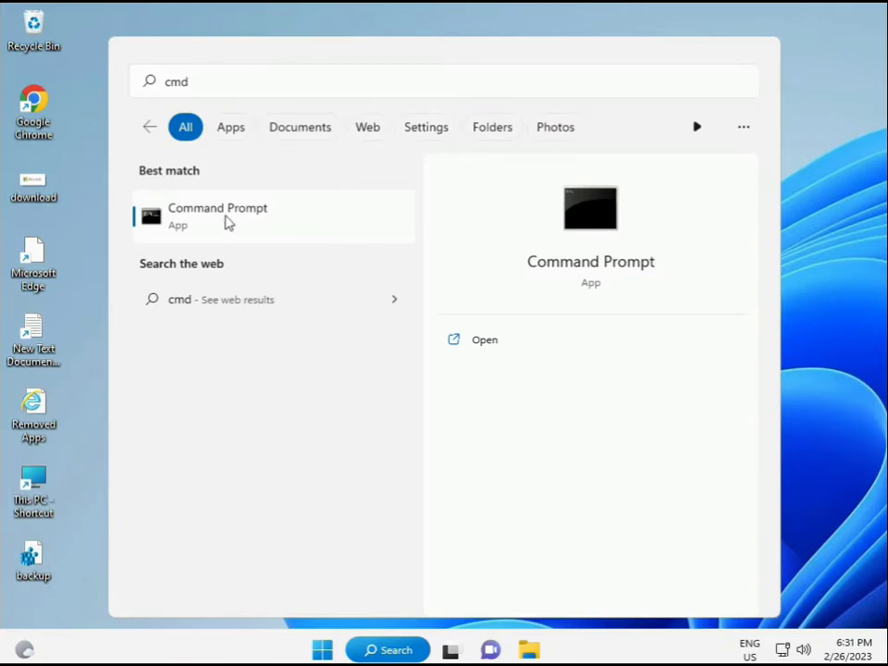
right_click(229, 223)
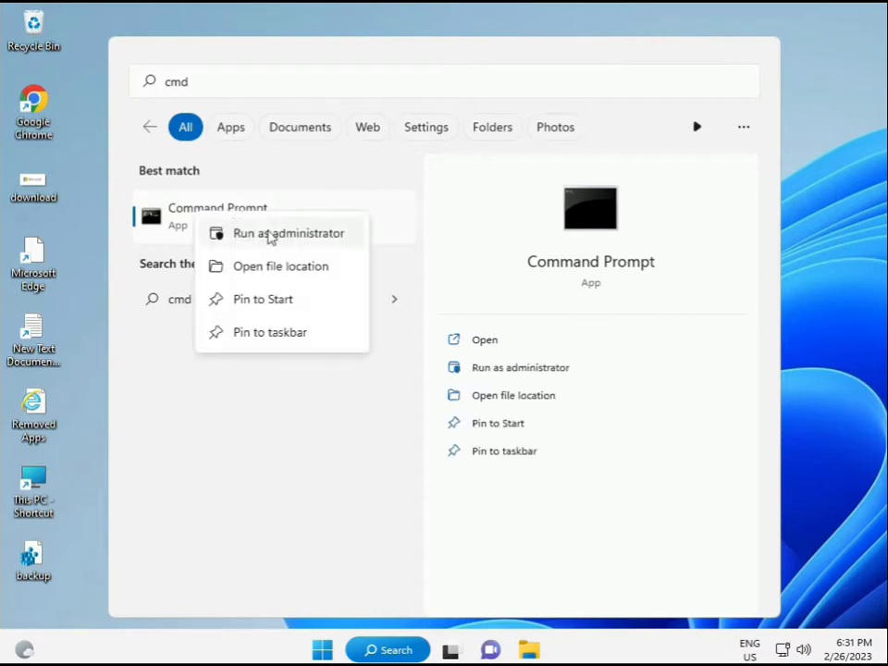
click(275, 239)
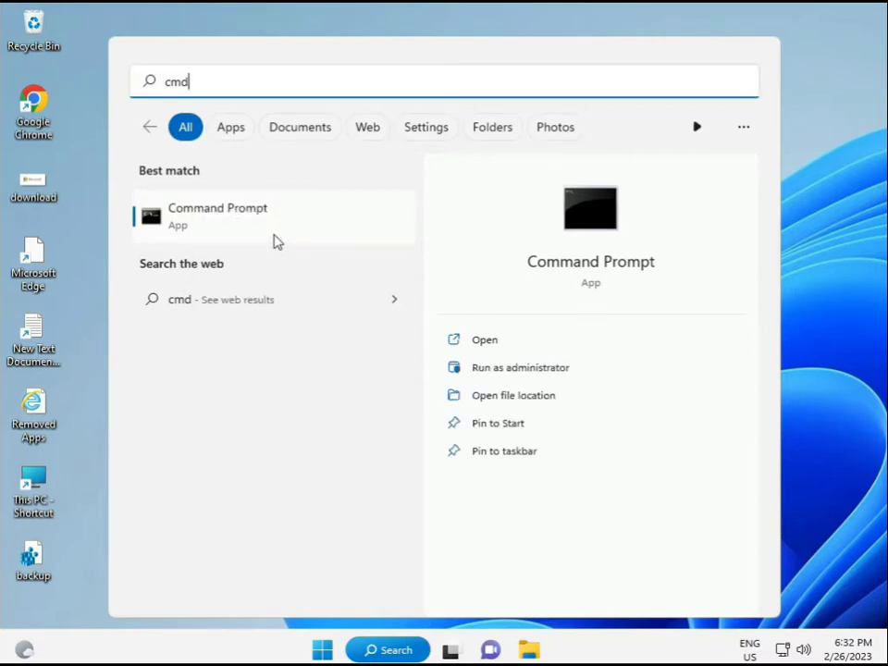
key(ctrl+shift+Return)
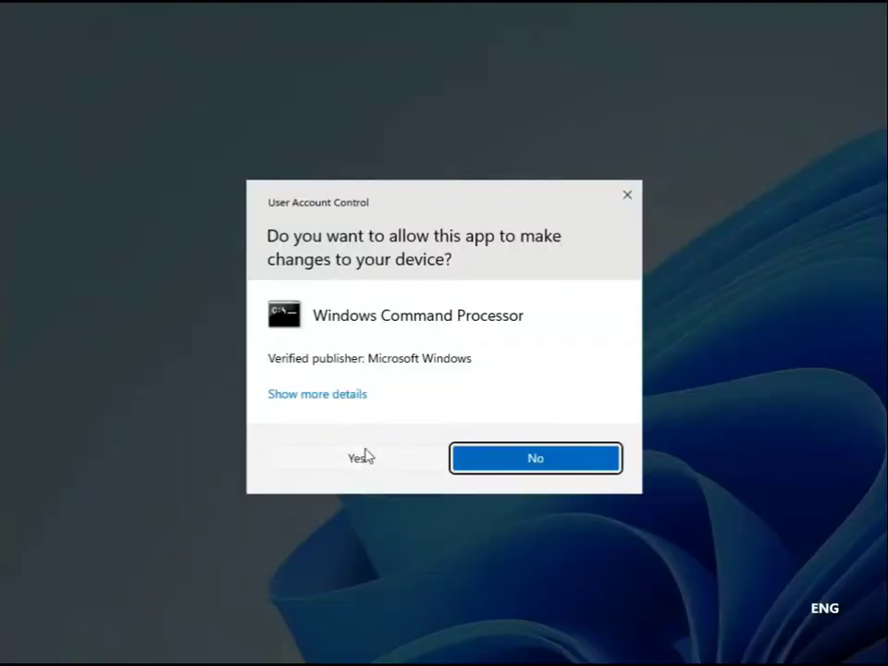
click(365, 457)
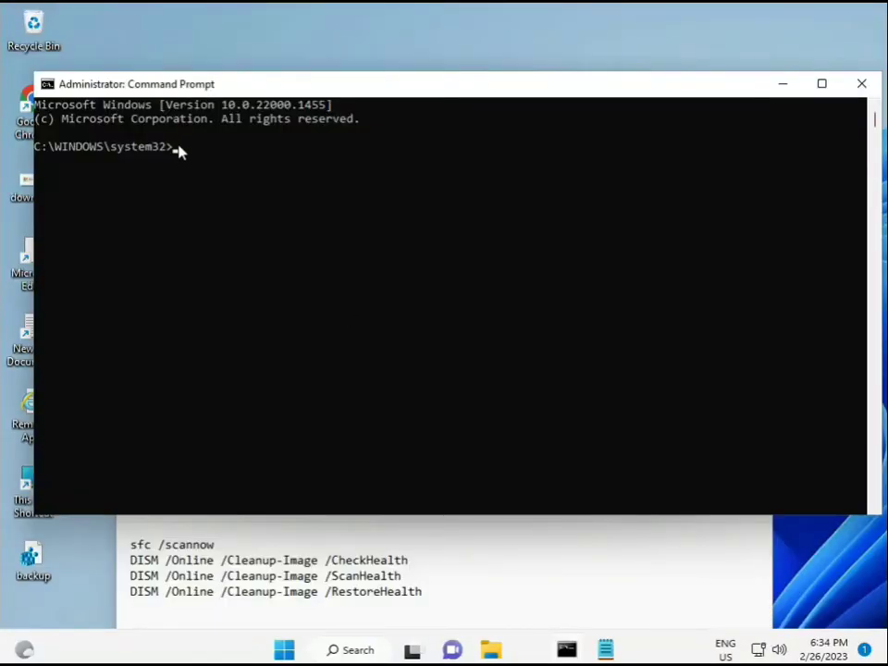
Run sfc /scannow in the admin console and let it verify with no integrity violations
click(175, 146)
text(sca)
key(BackSpace)
key(BackSpace)
key(BackSpace)
text(sfc /scannow)
key(Return)
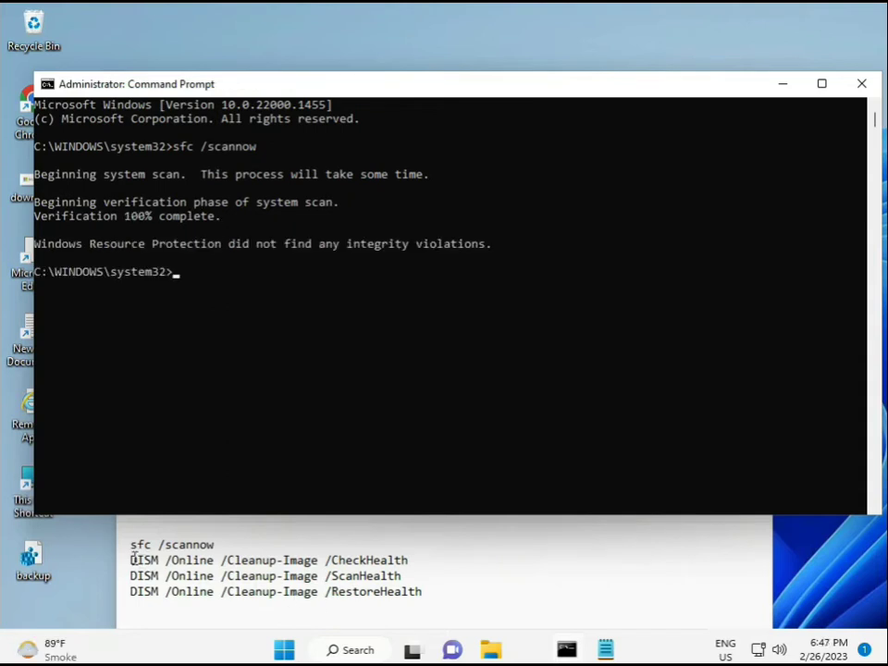
Copy the DISM /Online /Cleanup-Image /CheckHealth line from the Notepad notes
drag(131, 560, 418, 559)
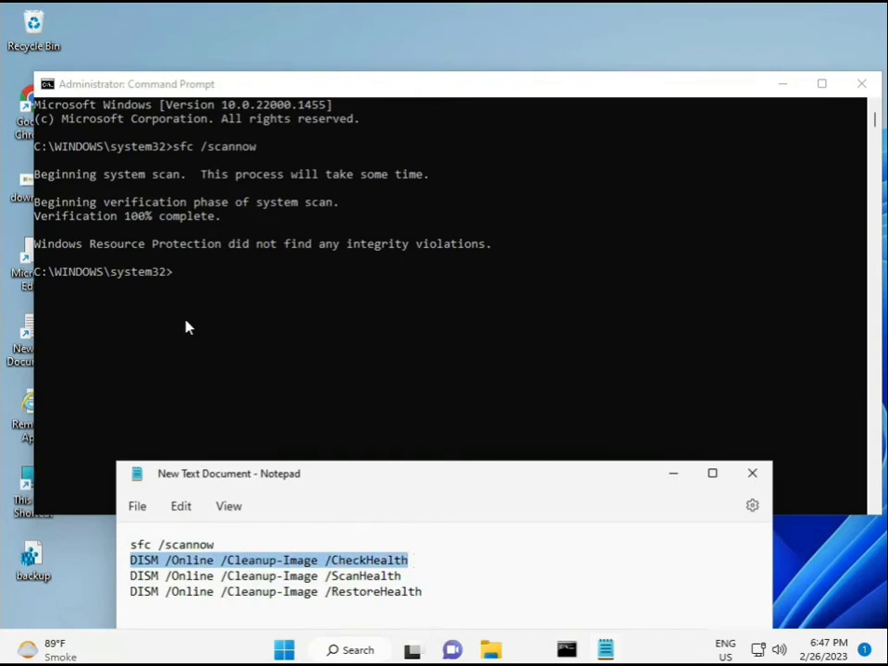
right_click(233, 565)
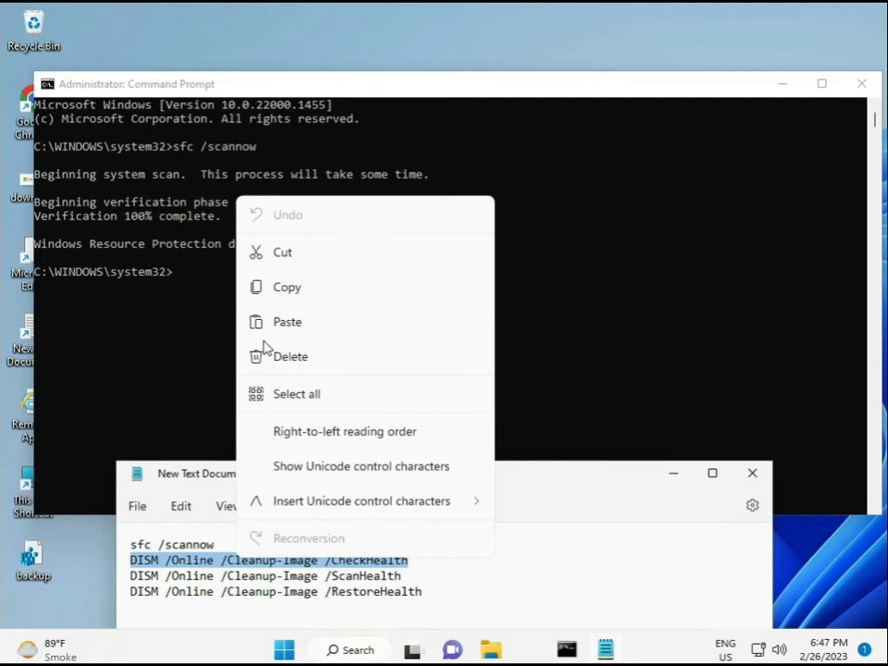
click(283, 289)
Paste the CheckHealth command into Command Prompt via the title-bar Edit > Paste menu and run it
click(175, 276)
click(176, 273)
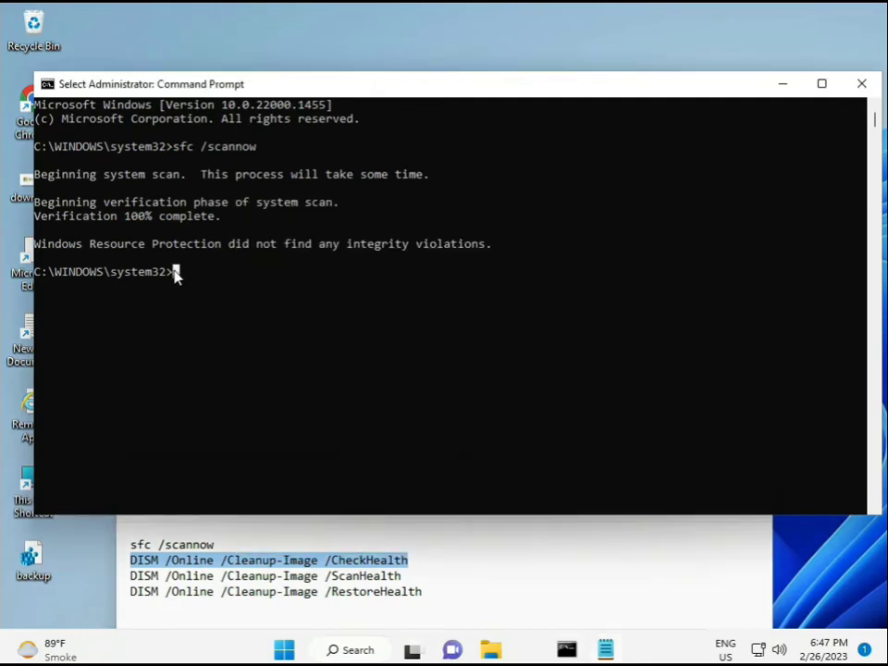
right_click(176, 273)
right_click(72, 86)
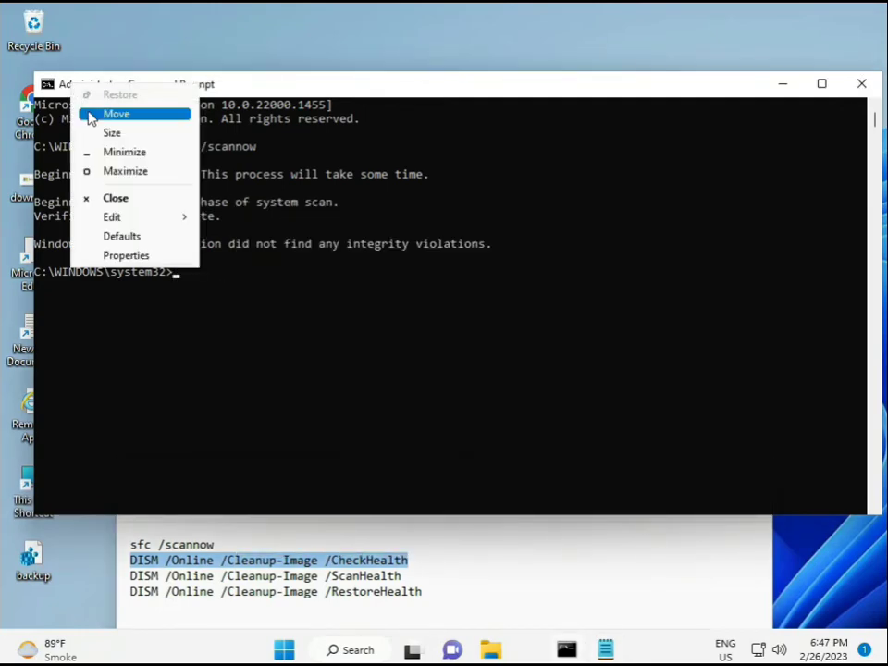
mouse_move(185, 218)
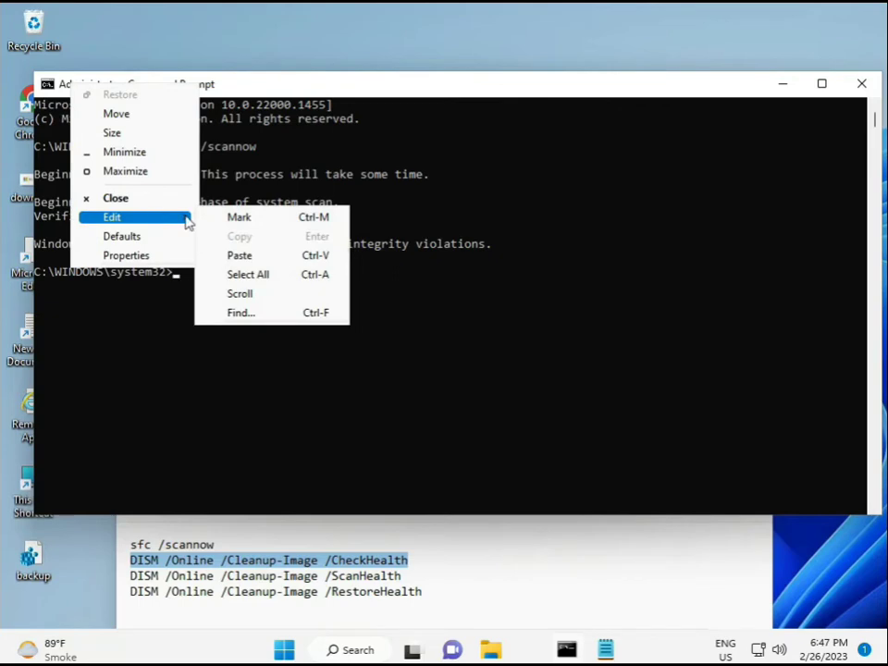
click(237, 256)
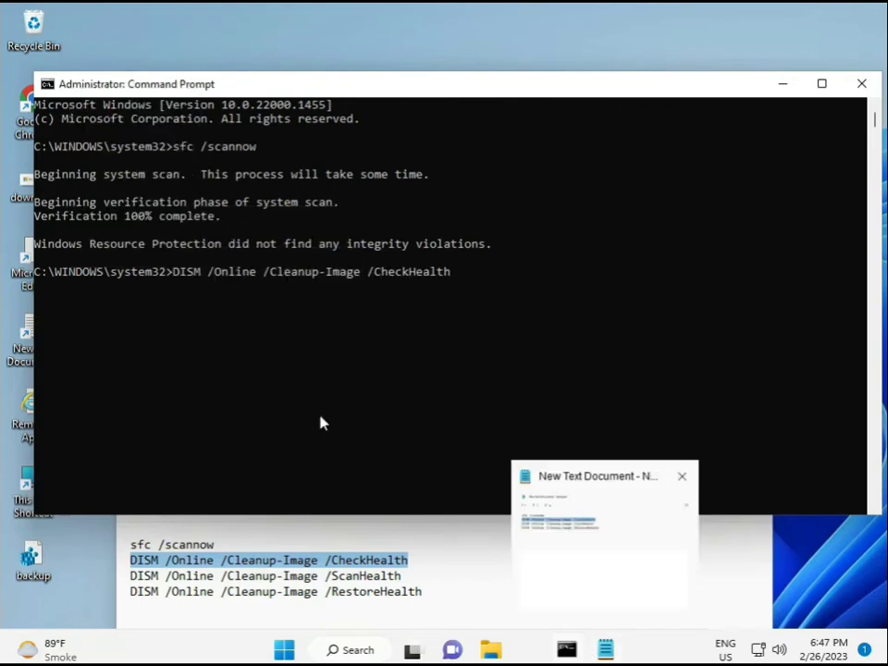
click(172, 279)
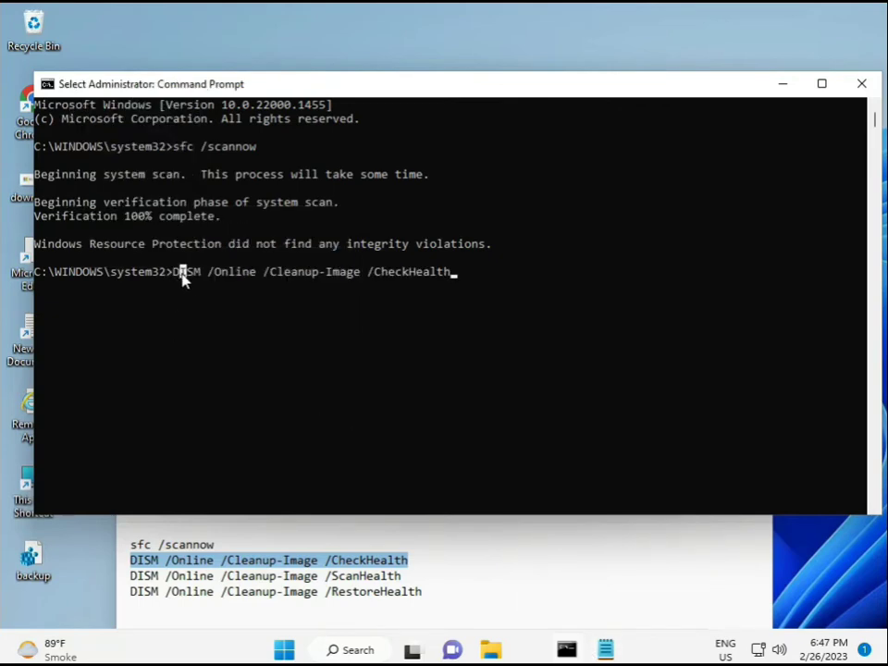
key(Return)
key(Return)
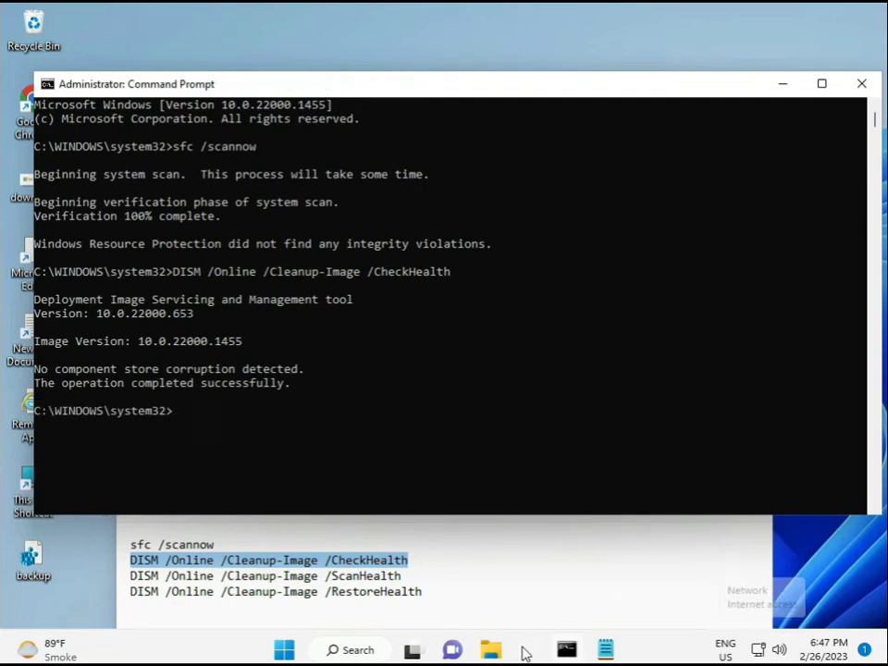
Copy the DISM /Online /Cleanup-Image /ScanHealth line from the Notepad notes
click(132, 576)
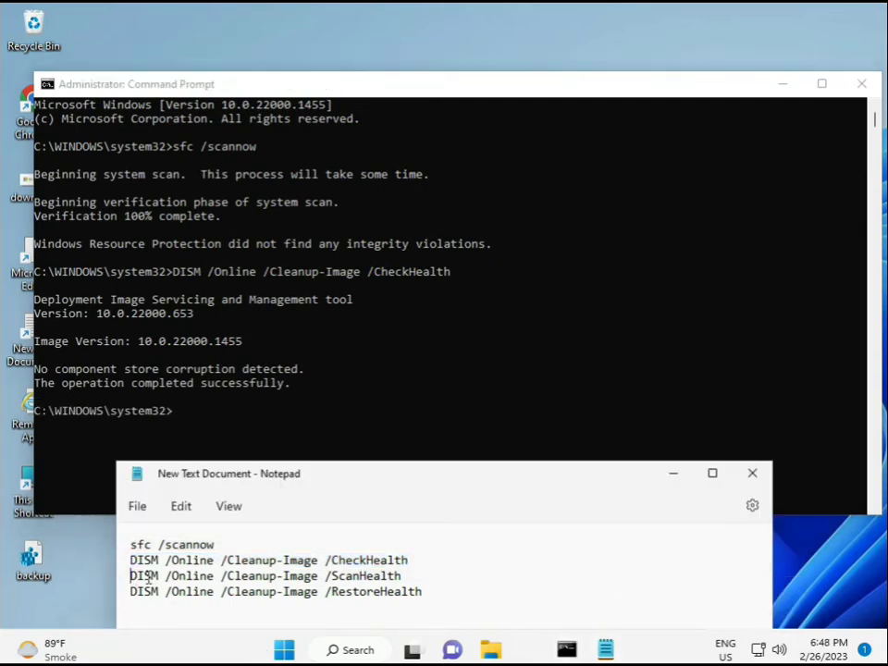
drag(145, 576, 430, 572)
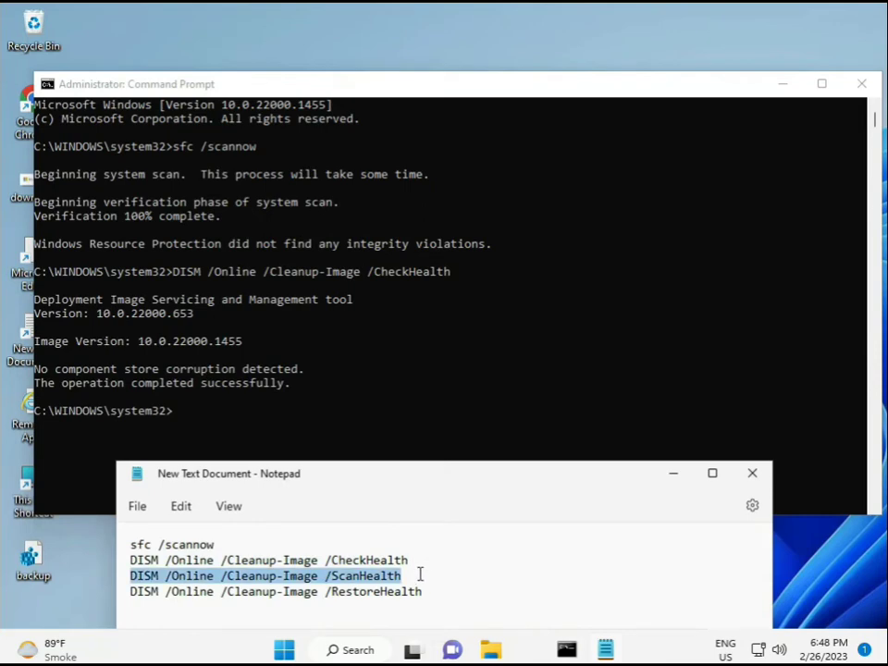
right_click(393, 578)
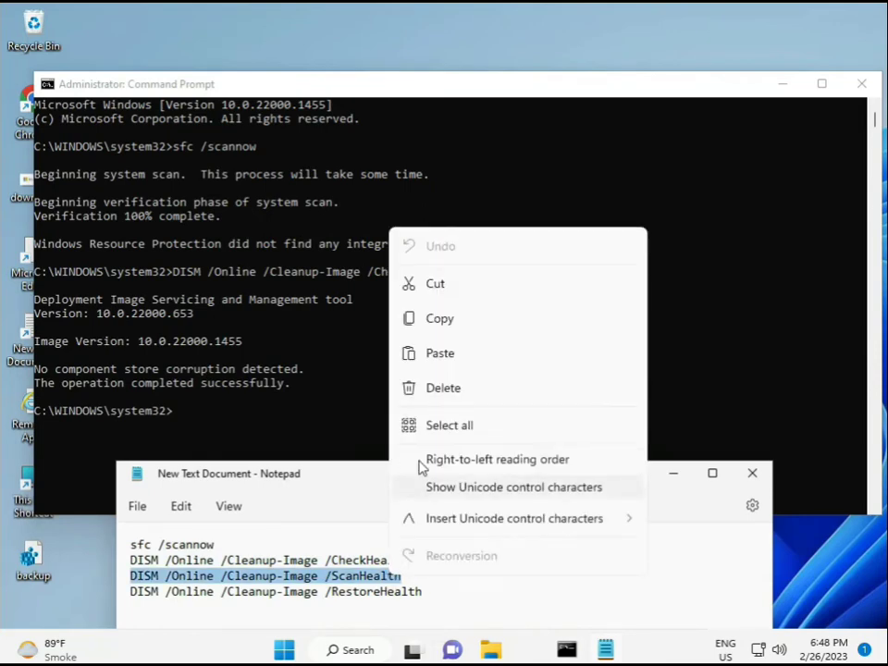
click(437, 320)
Paste the ScanHealth command into Command Prompt by right-clicking and run it
click(209, 419)
click(178, 413)
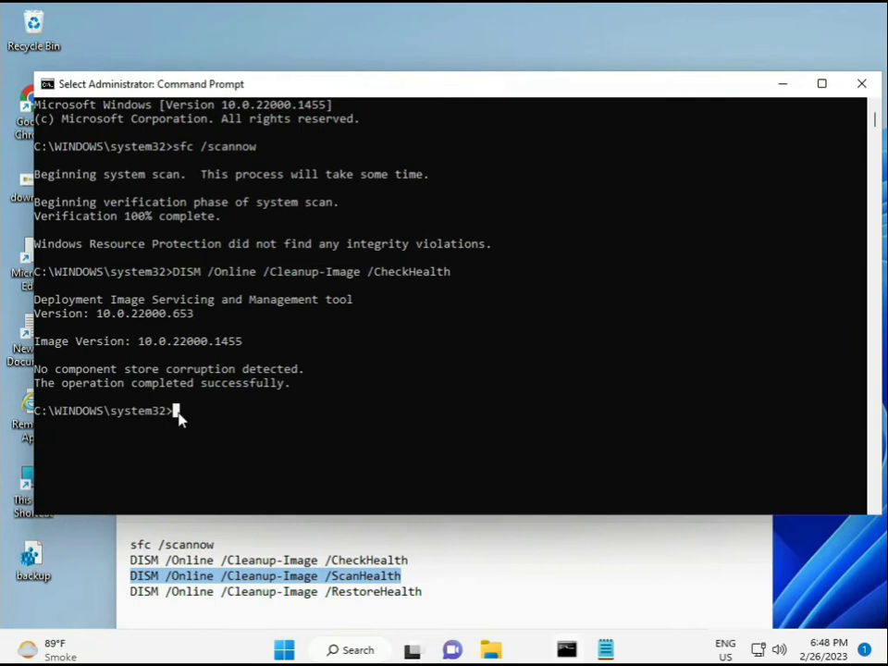
right_click(180, 418)
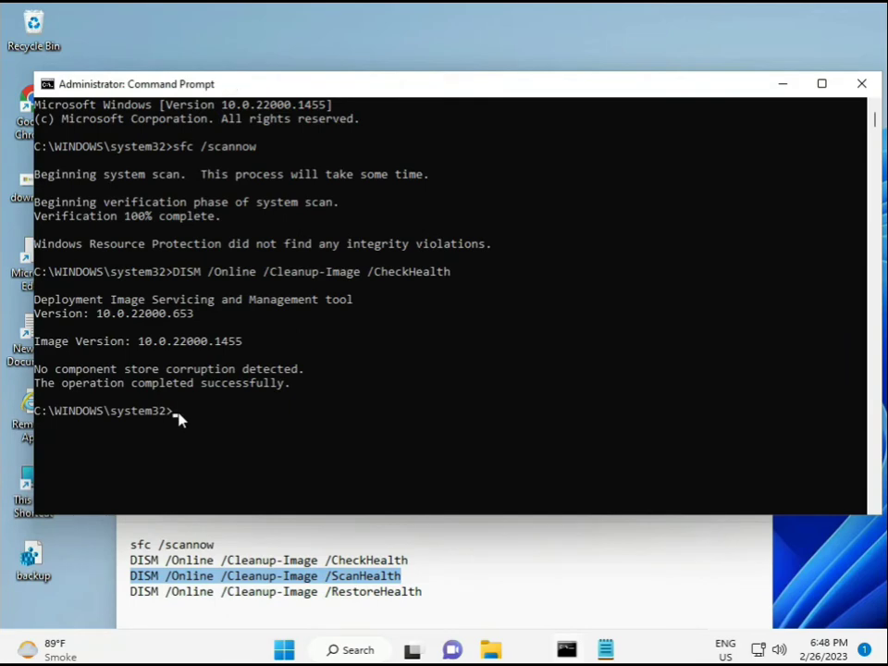
right_click(179, 418)
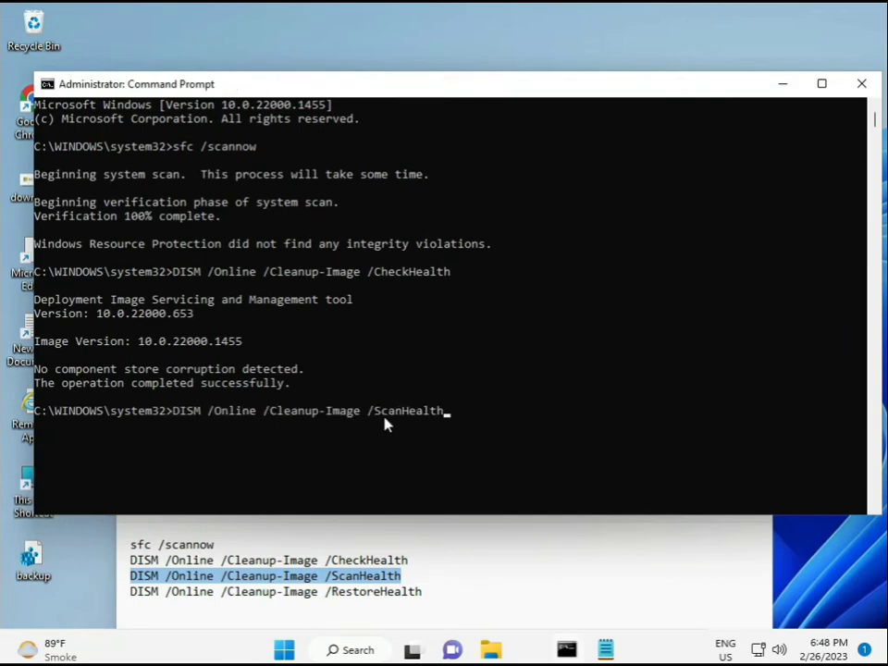
key(Return)
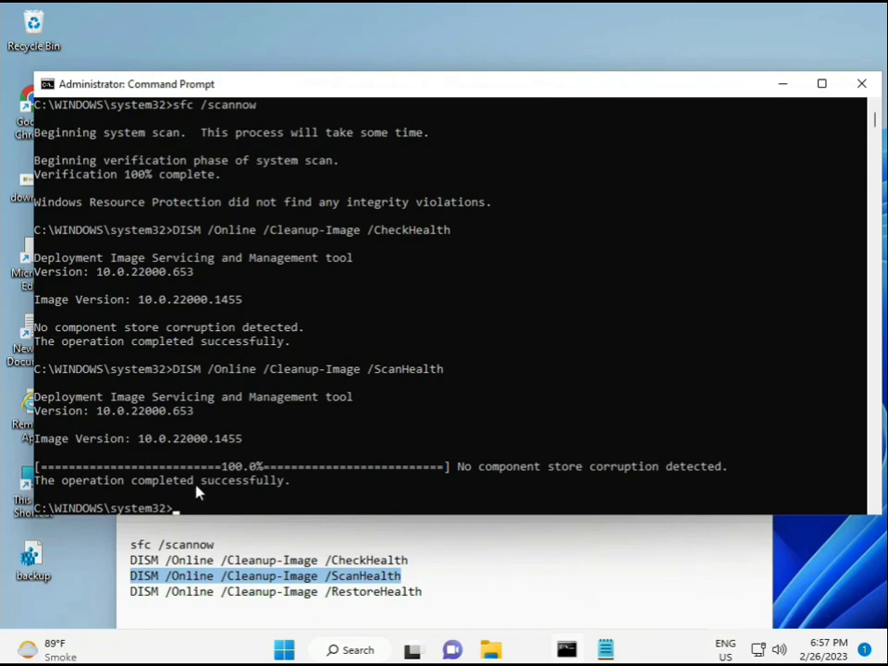
Copy the DISM /Online /Cleanup-Image /RestoreHealth line from the Notepad notes
drag(199, 482, 285, 483)
click(207, 592)
triple_click(211, 597)
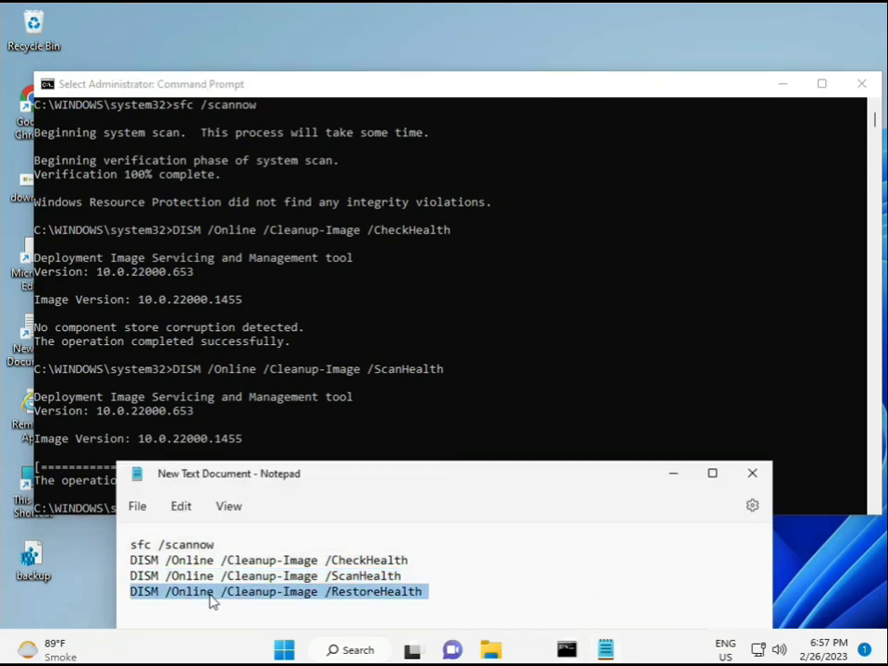
right_click(209, 600)
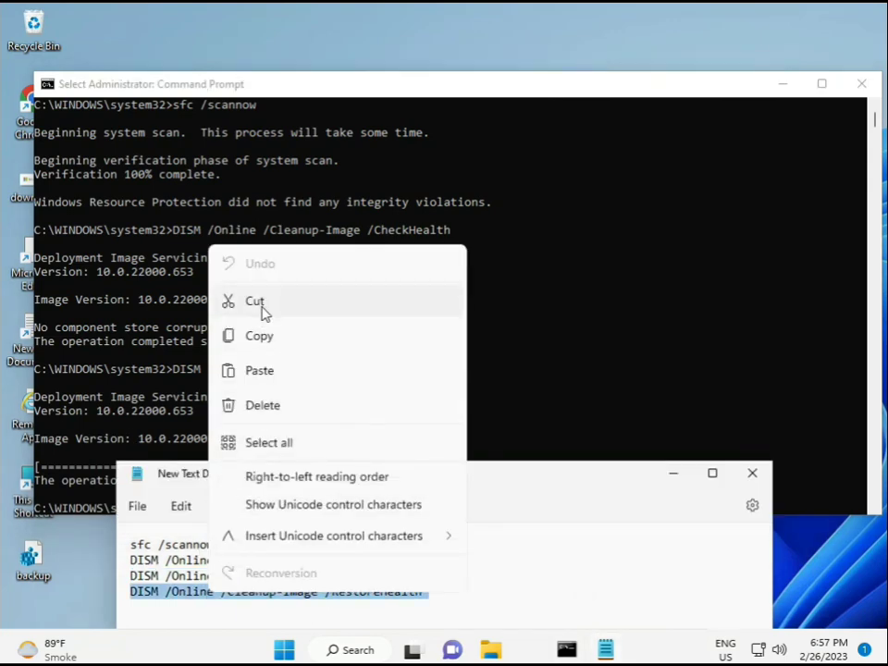
click(267, 342)
Paste the RestoreHealth command at the empty console prompt and run it
click(196, 458)
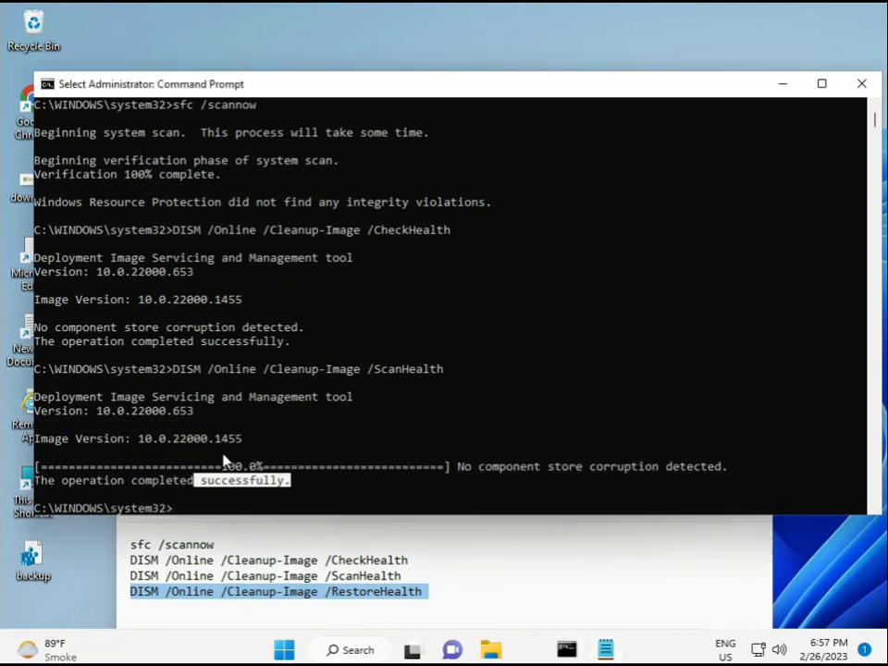
click(175, 514)
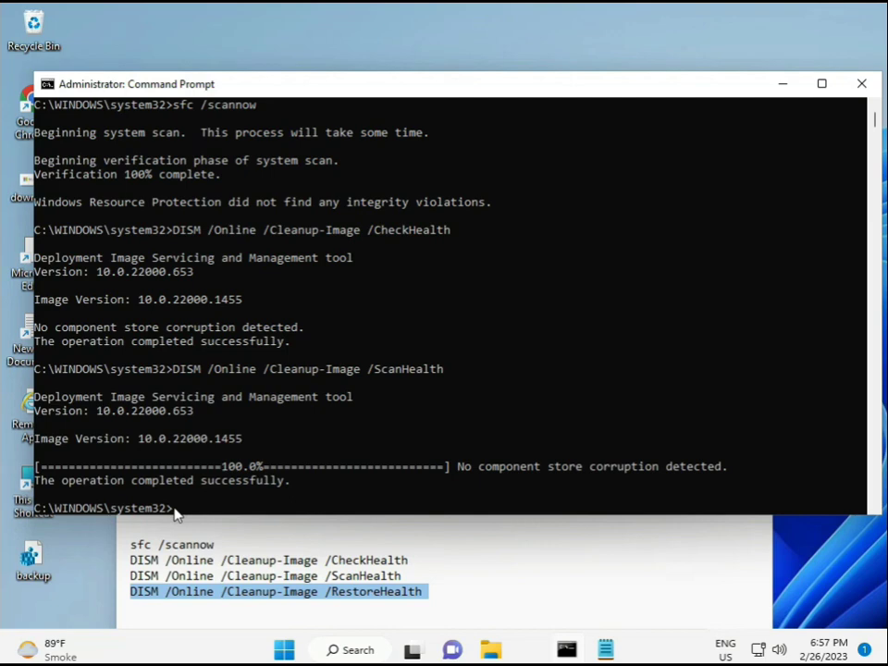
click(174, 513)
click(175, 513)
right_click(175, 513)
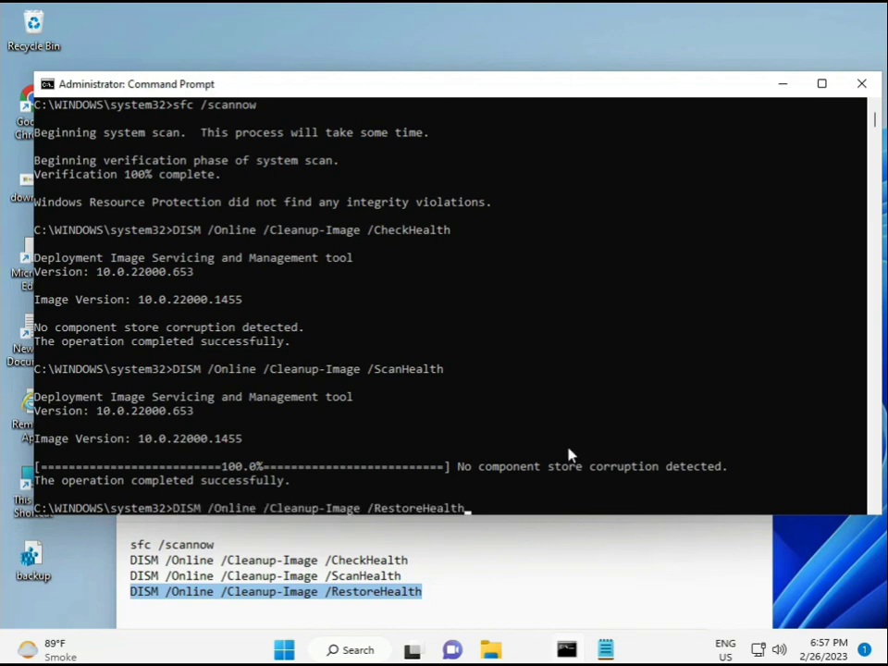
scroll(541, 418, down, 9)
scroll(522, 434, up, 7)
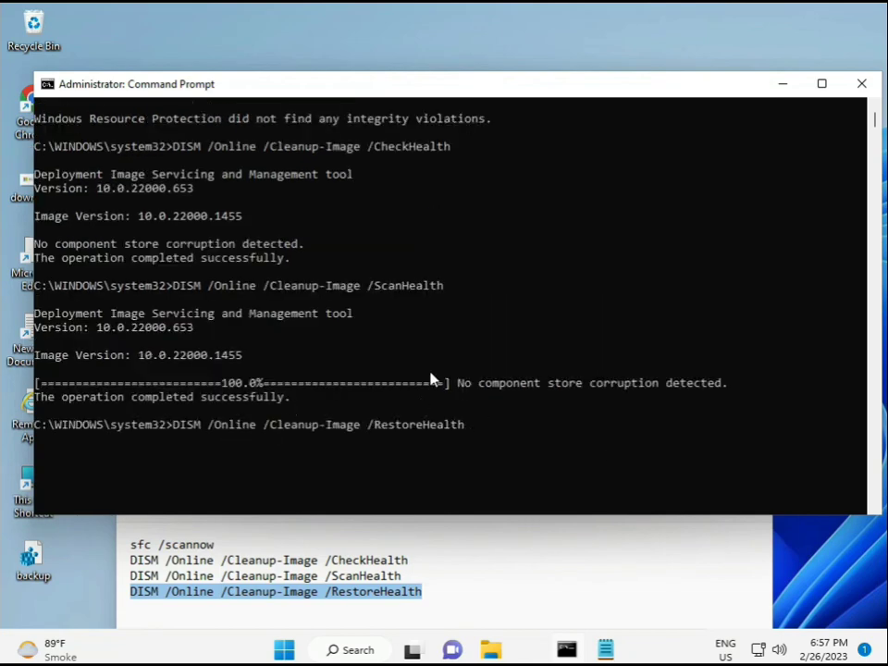
scroll(874, 115, up, 2)
scroll(877, 132, up, 10)
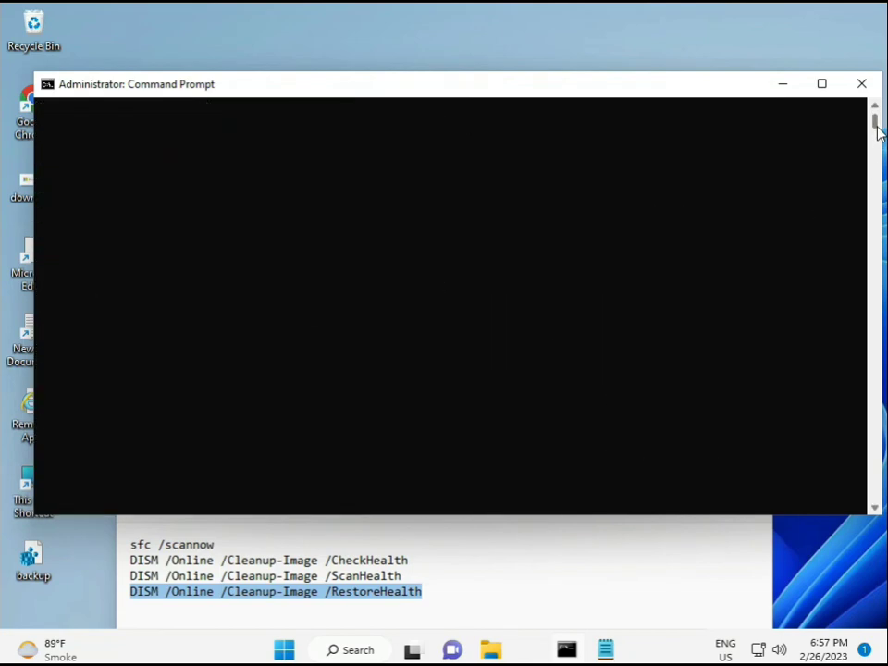
scroll(877, 130, down, 10)
click(176, 258)
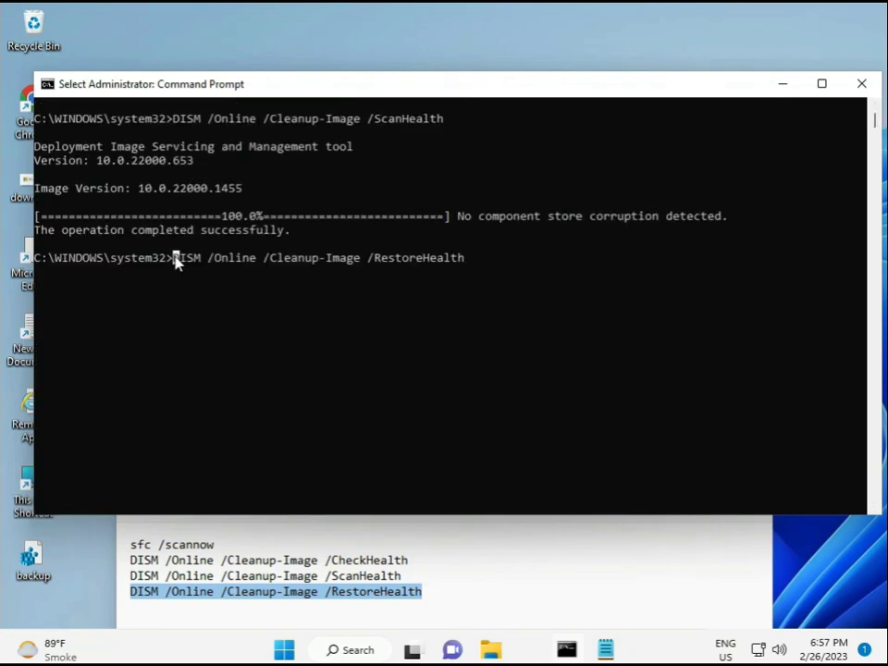
key(Return)
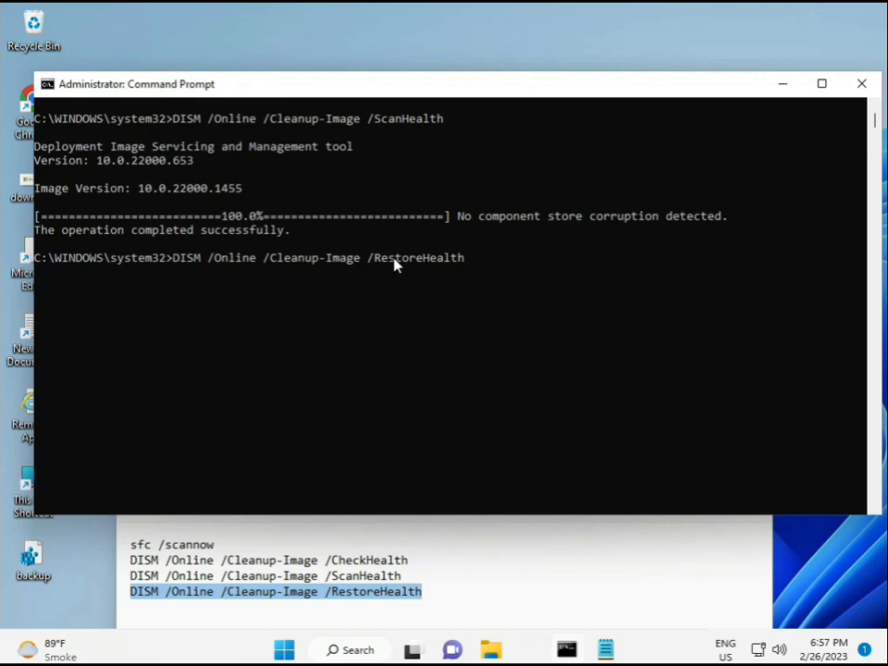
key(Return)
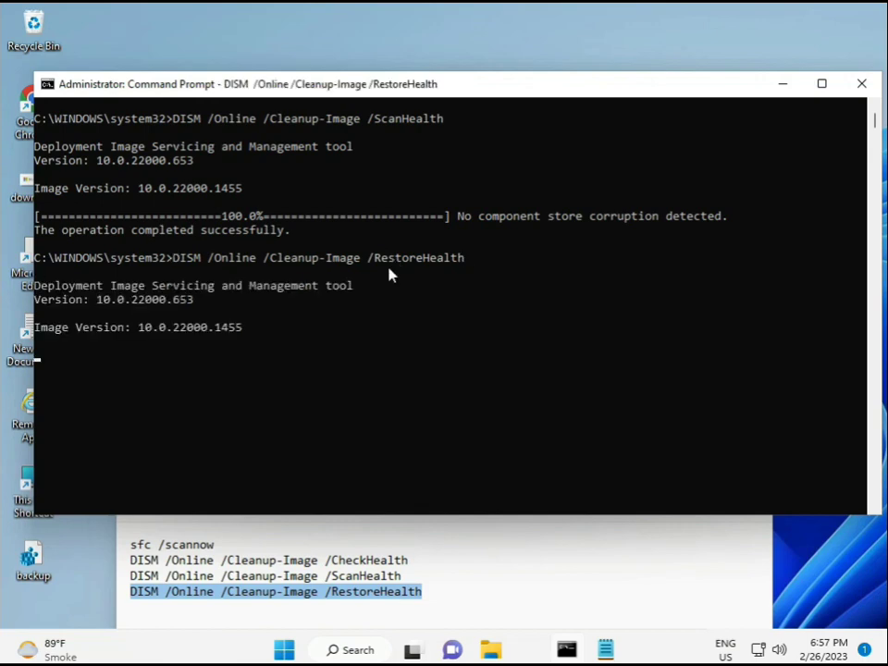